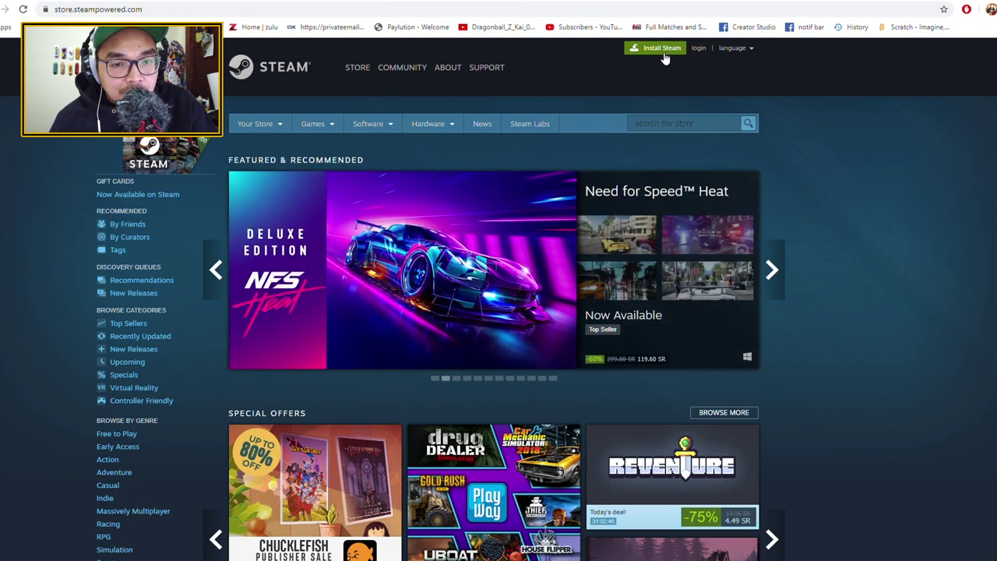
Step: Open the Steam installation page and download the Windows version of the Steam installer
{"action": "left_click", "coordinate": [658, 49]}
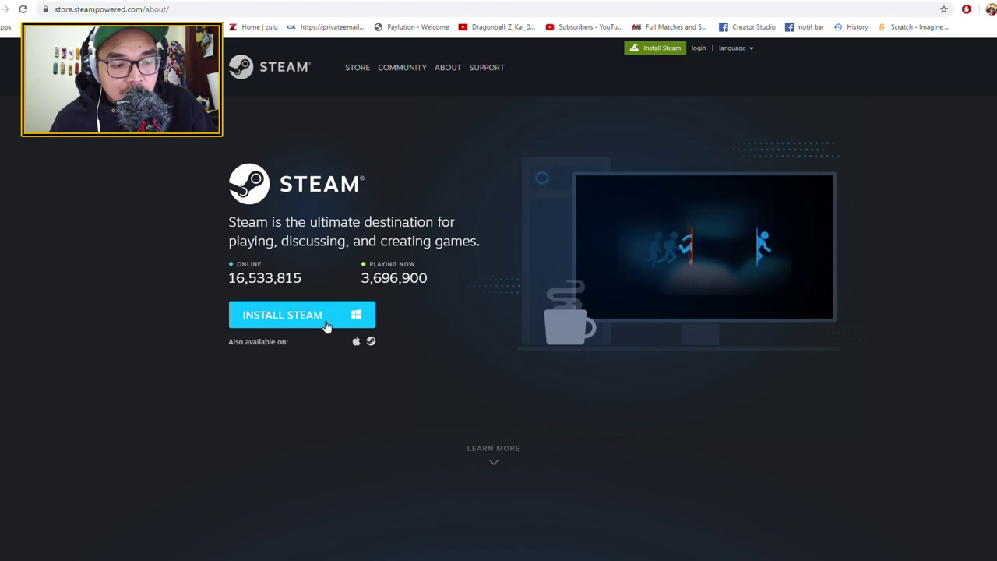
{"action": "left_click", "coordinate": [300, 327]}
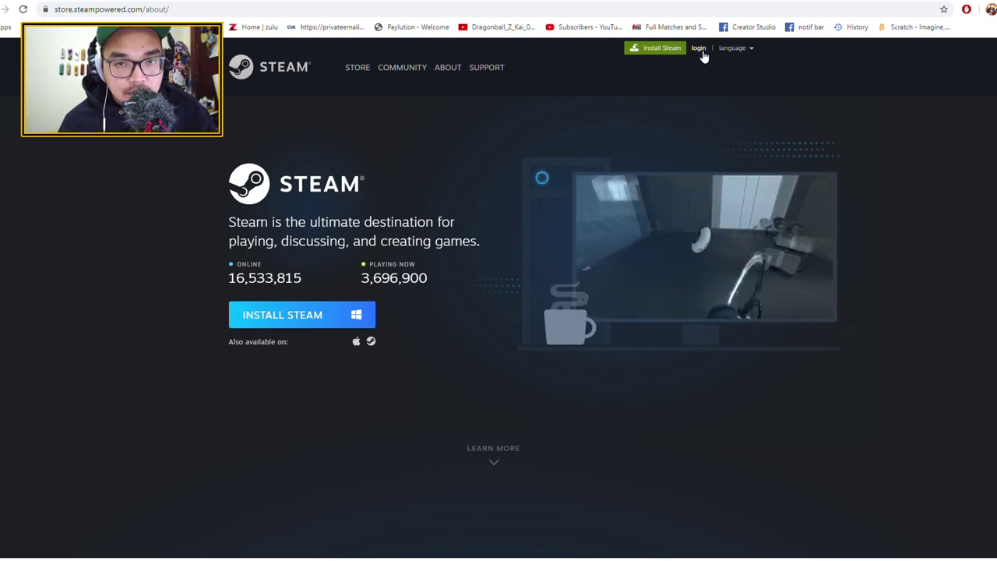
Step: Open the form for creating a free Steam account and go through its email address and confirmation fields
{"action": "left_click", "coordinate": [701, 49]}
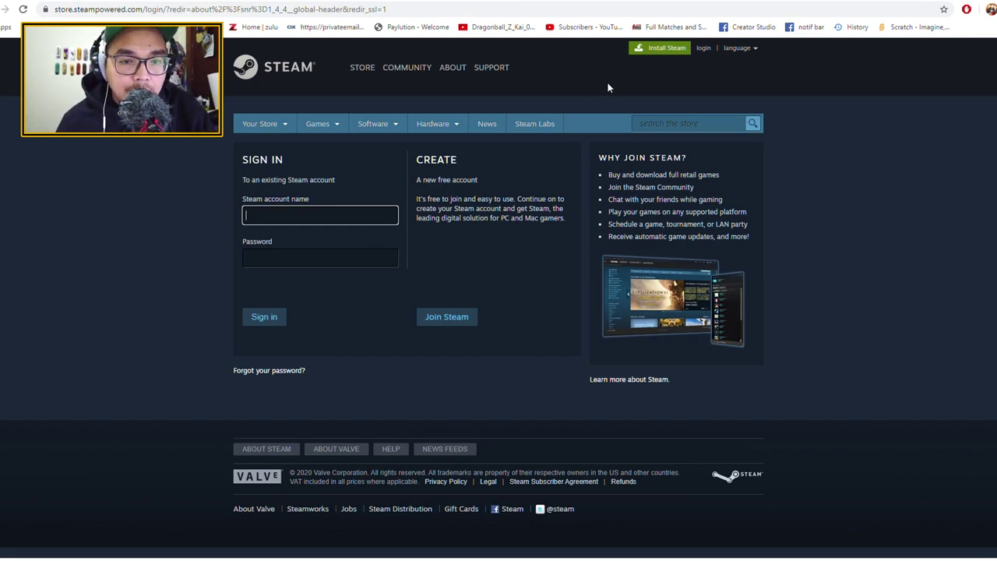
{"action": "left_click", "coordinate": [456, 320]}
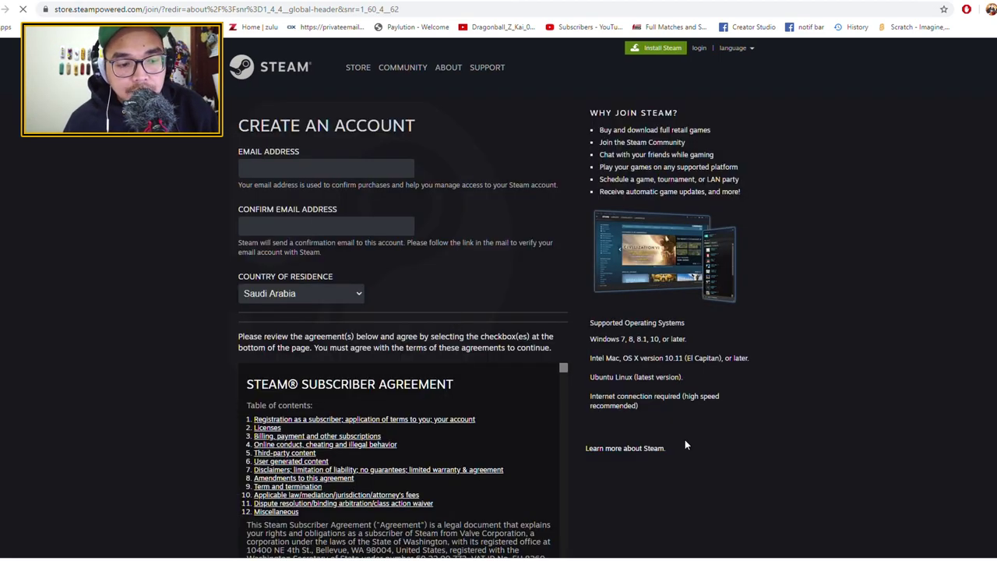
{"action": "left_click", "coordinate": [316, 176]}
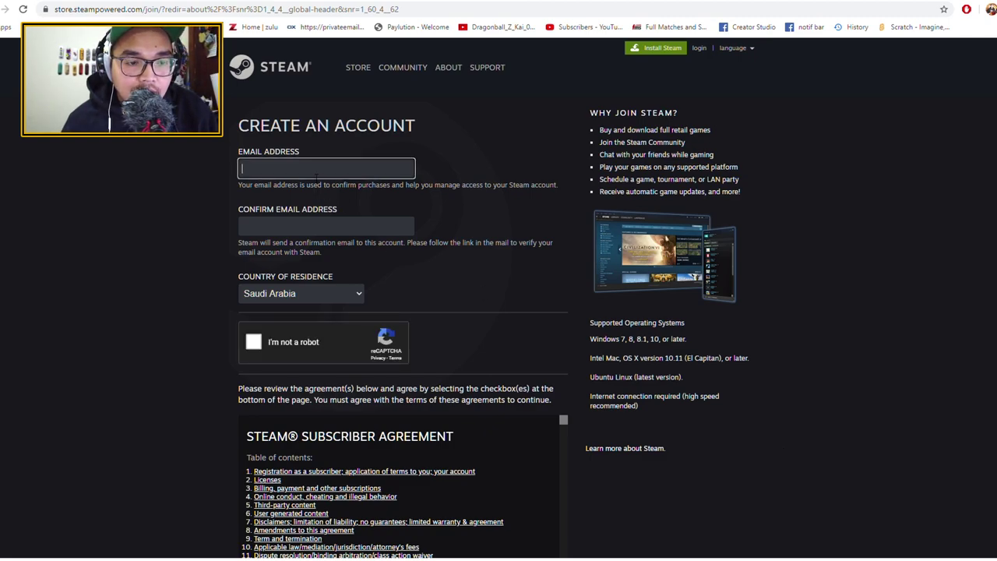
{"action": "left_click", "coordinate": [466, 173]}
{"action": "left_click", "coordinate": [346, 226]}
{"action": "left_click", "coordinate": [470, 228]}
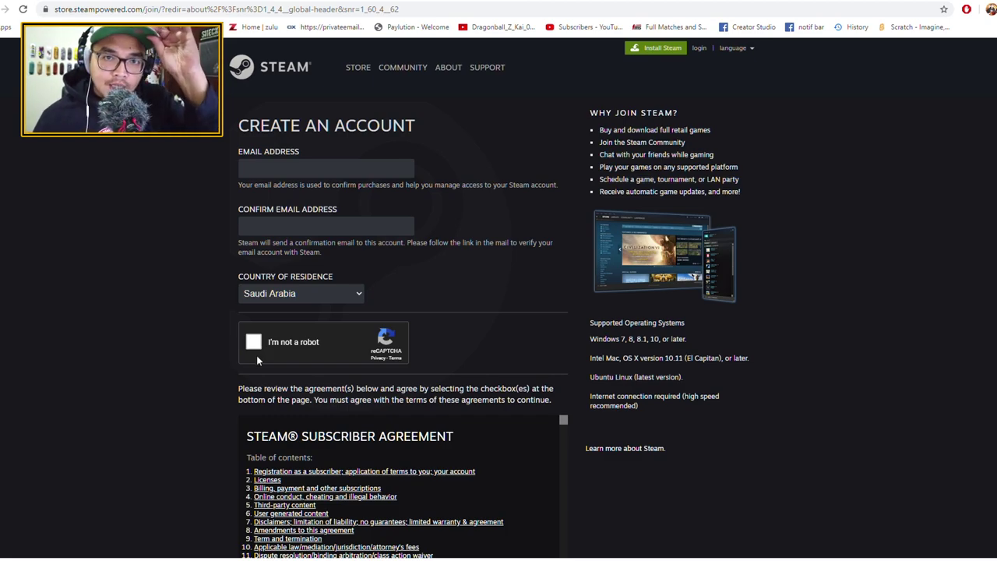
Step: Examine the subscriber agreement, the age consent option and the end of the account creation form
{"action": "scroll", "coordinate": [226, 405], "scroll_direction": "down", "scroll_amount": 3}
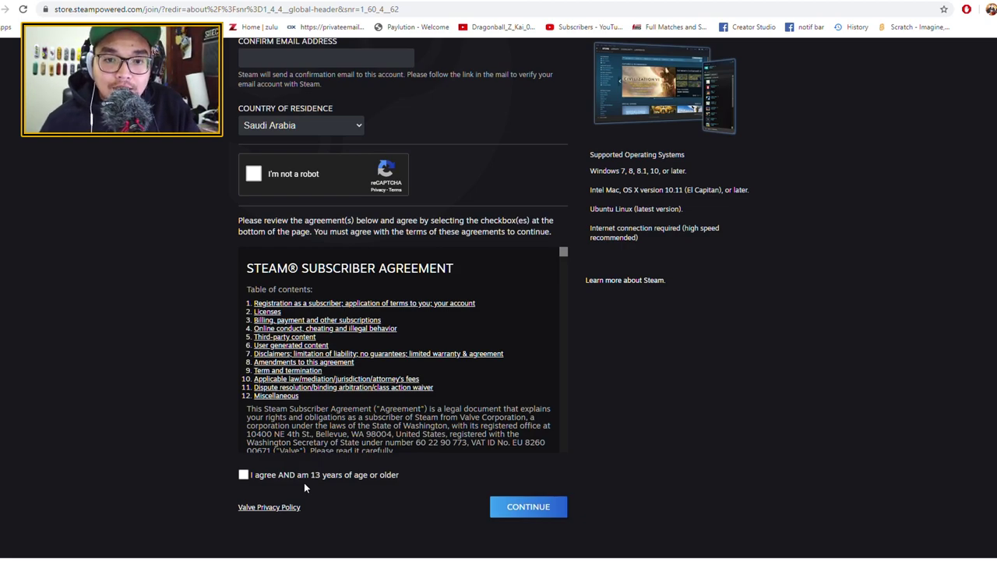
{"action": "left_click", "coordinate": [507, 520]}
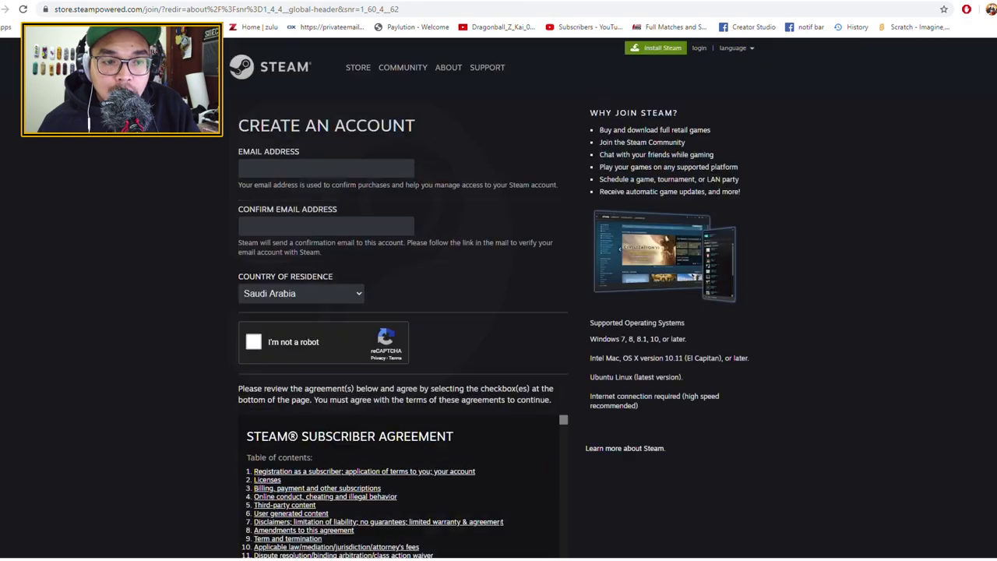
{"action": "scroll", "coordinate": [499, 523], "scroll_direction": "down", "scroll_amount": 3}
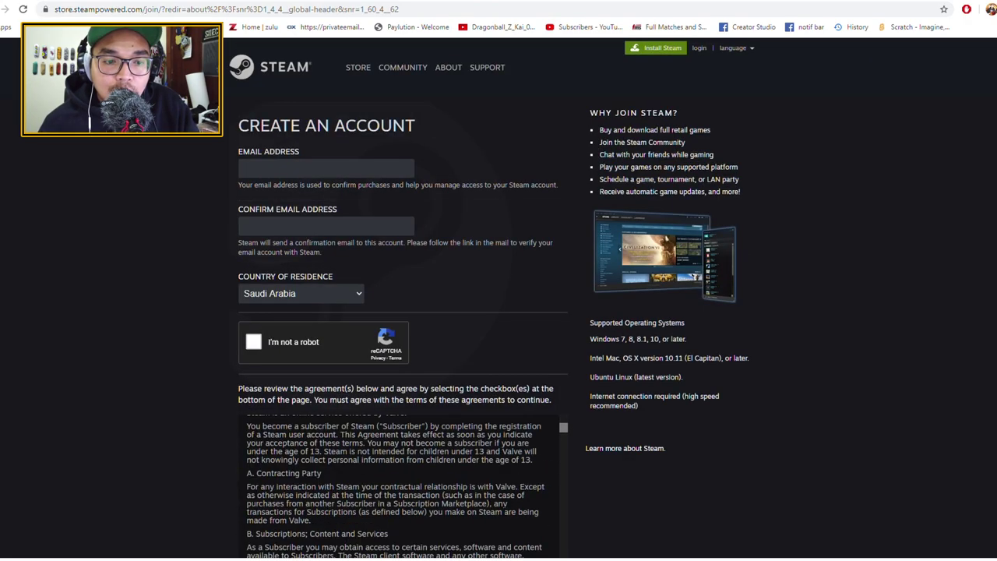
{"action": "scroll", "coordinate": [635, 495], "scroll_direction": "down", "scroll_amount": 2}
{"action": "scroll", "coordinate": [635, 493], "scroll_direction": "down", "scroll_amount": 2}
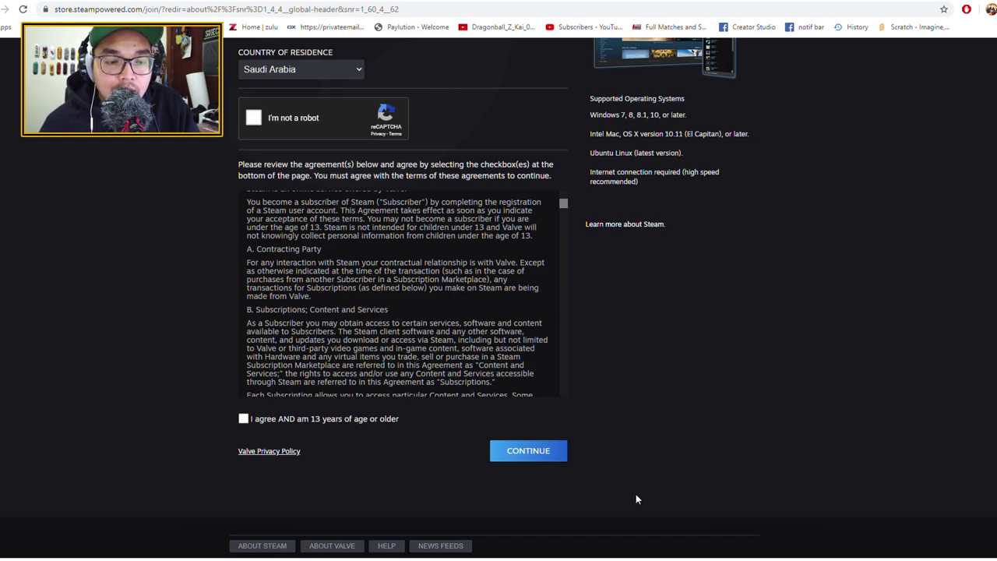
{"action": "scroll", "coordinate": [635, 497], "scroll_direction": "up", "scroll_amount": 4}
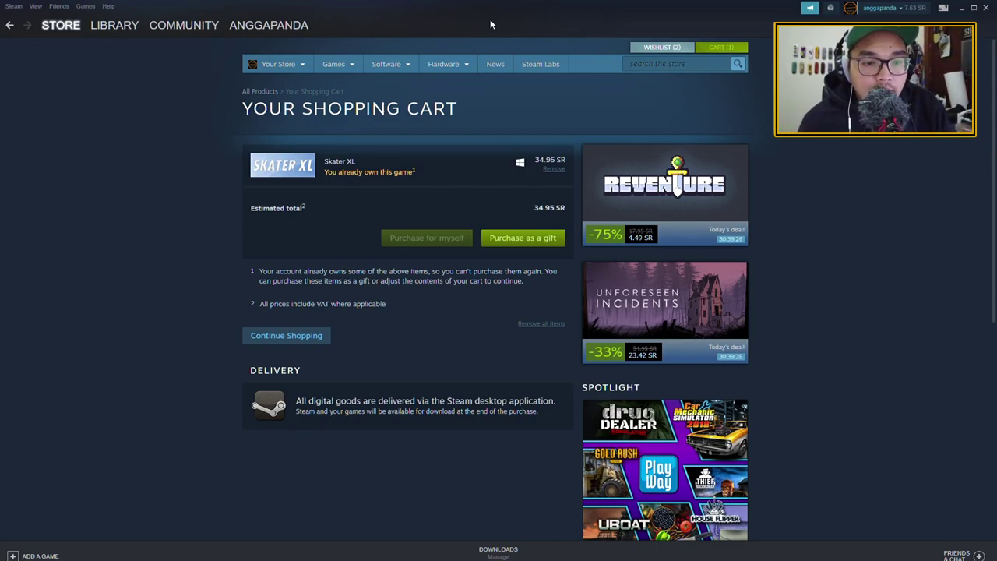
Step: In the Steam desktop client, search the store for "skater" and open the Skater XL game page
{"action": "left_click", "coordinate": [63, 27]}
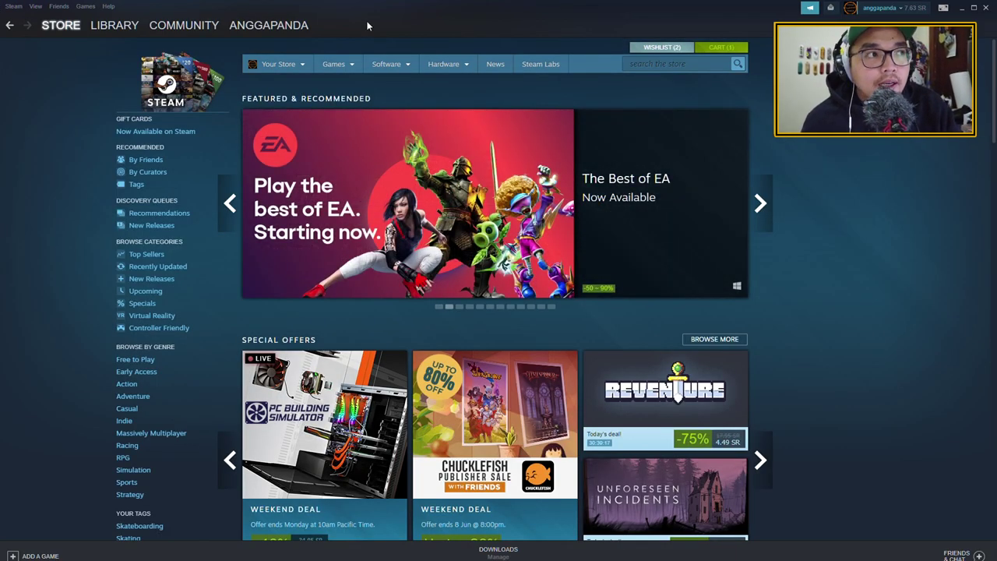
{"action": "left_click", "coordinate": [710, 68]}
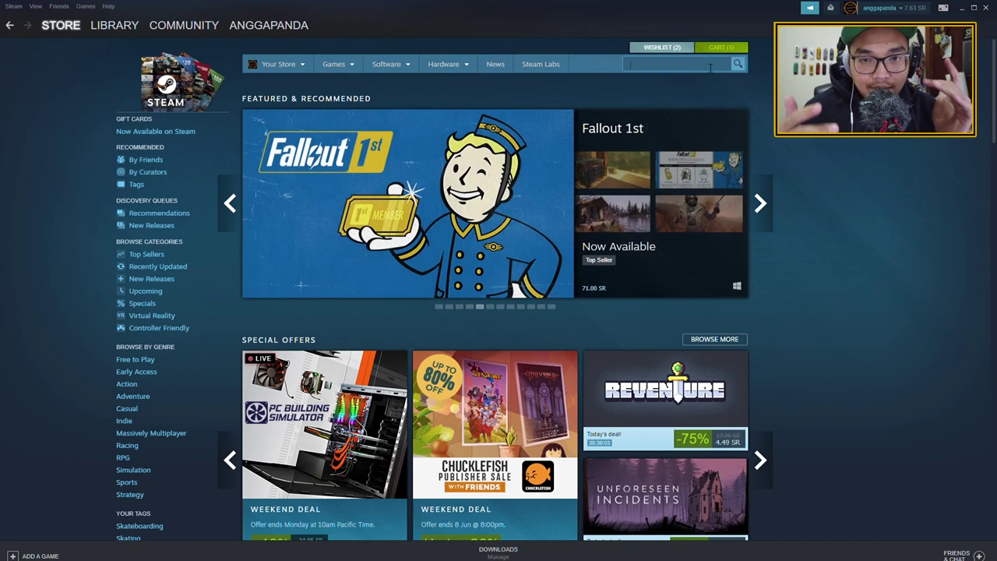
{"action": "type", "text": "skater"}
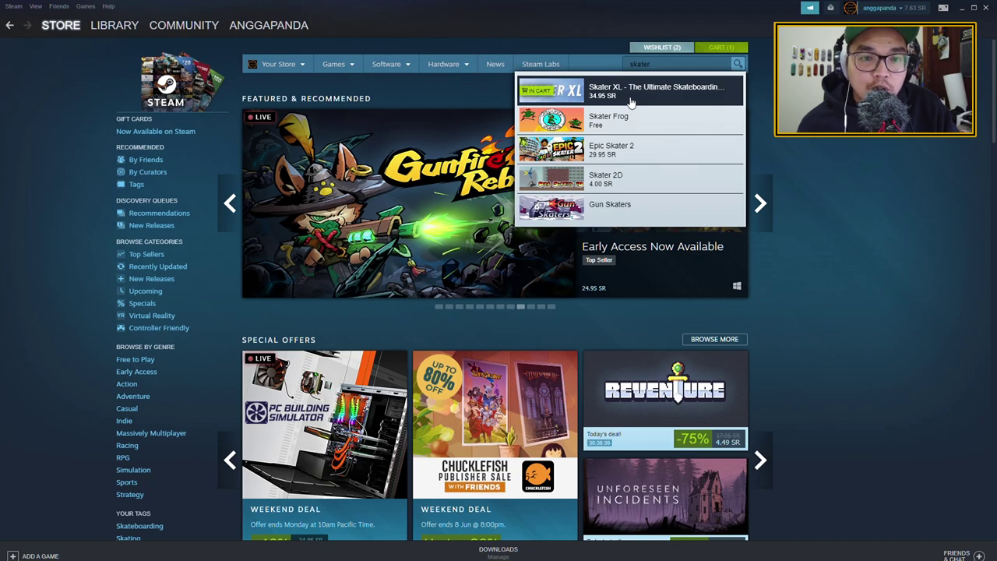
{"action": "left_click", "coordinate": [627, 100]}
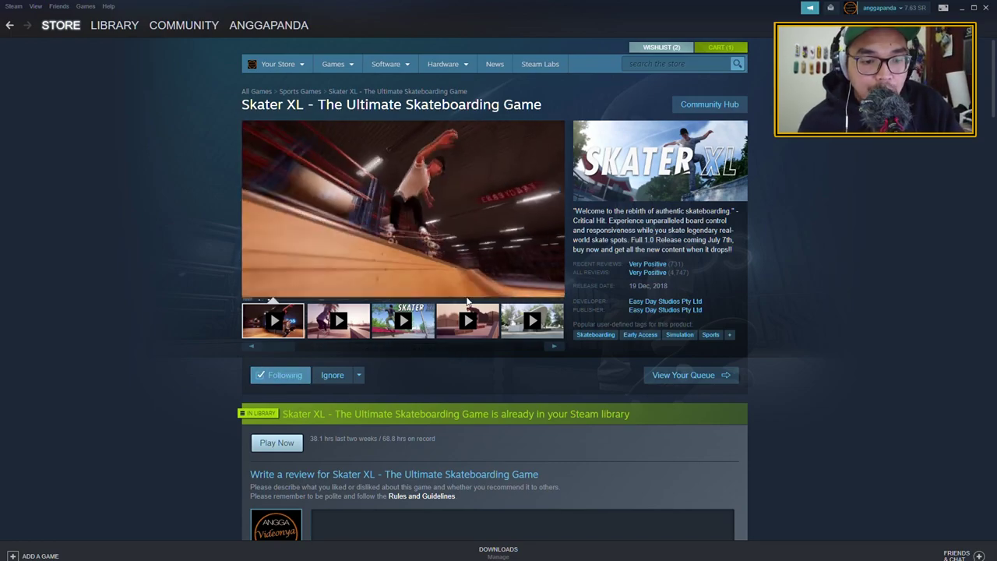
Step: Find the Buy Skater XL section on the game's page and open the shopping cart from it
{"action": "scroll", "coordinate": [498, 307], "scroll_direction": "down", "scroll_amount": 2}
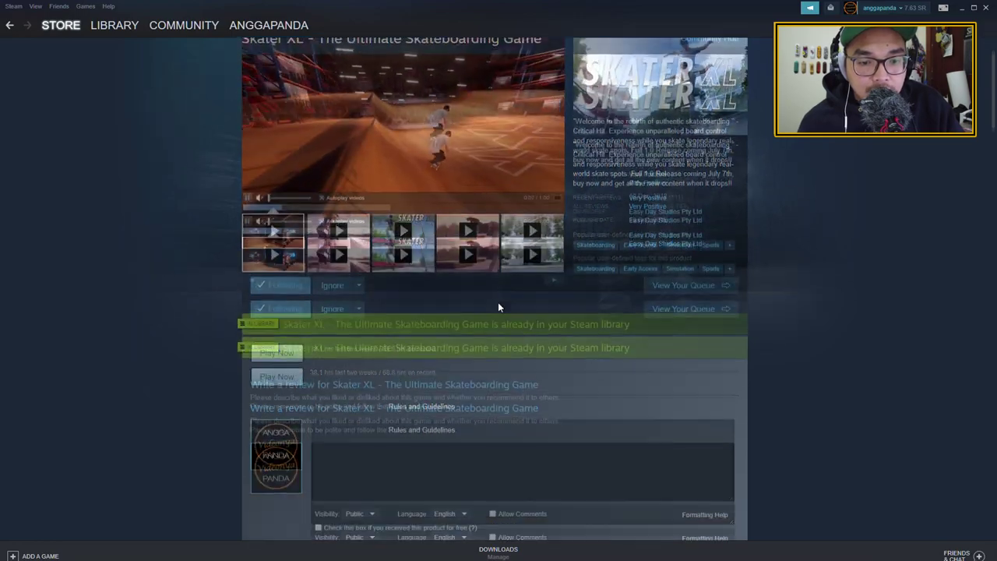
{"action": "scroll", "coordinate": [498, 307], "scroll_direction": "down", "scroll_amount": 6}
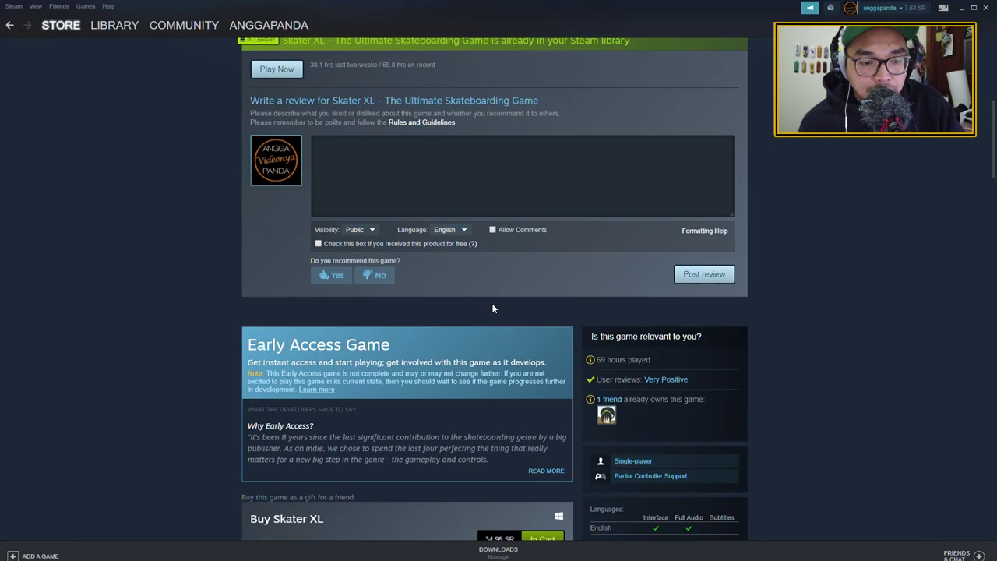
{"action": "scroll", "coordinate": [492, 308], "scroll_direction": "down", "scroll_amount": 2}
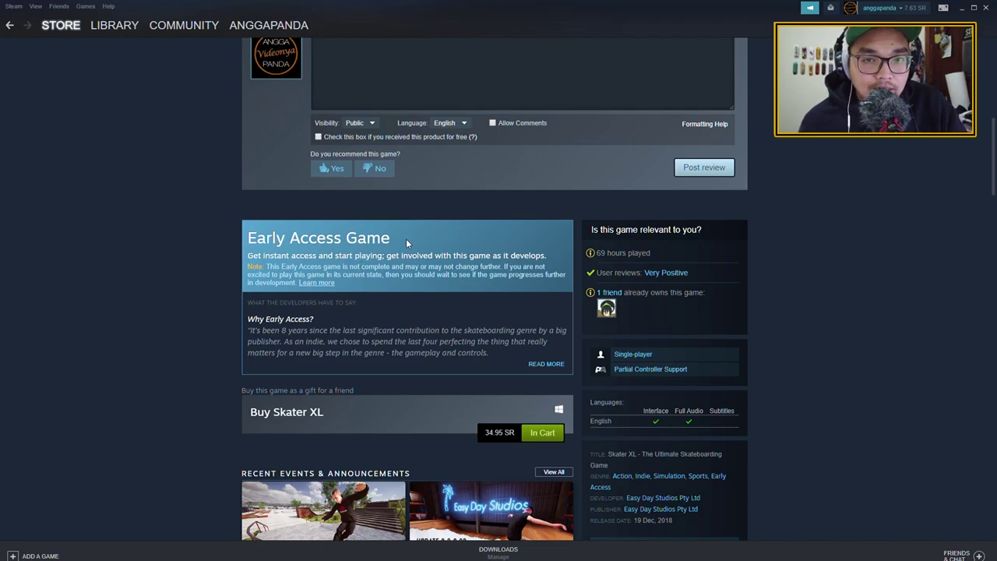
{"action": "scroll", "coordinate": [349, 287], "scroll_direction": "down", "scroll_amount": 1}
{"action": "scroll", "coordinate": [348, 287], "scroll_direction": "down", "scroll_amount": 3}
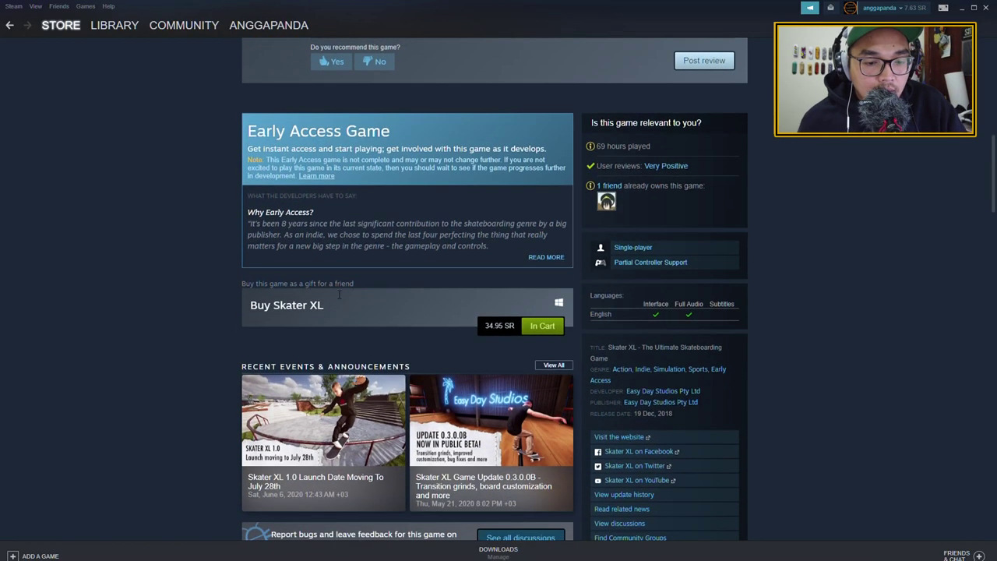
{"action": "left_click", "coordinate": [543, 327]}
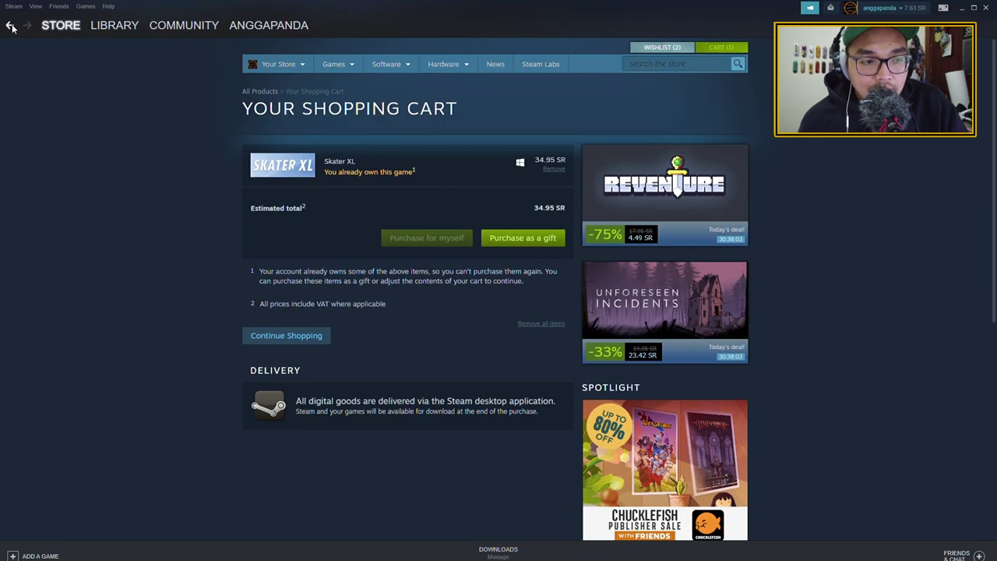
{"action": "key", "text": "alt+Left"}
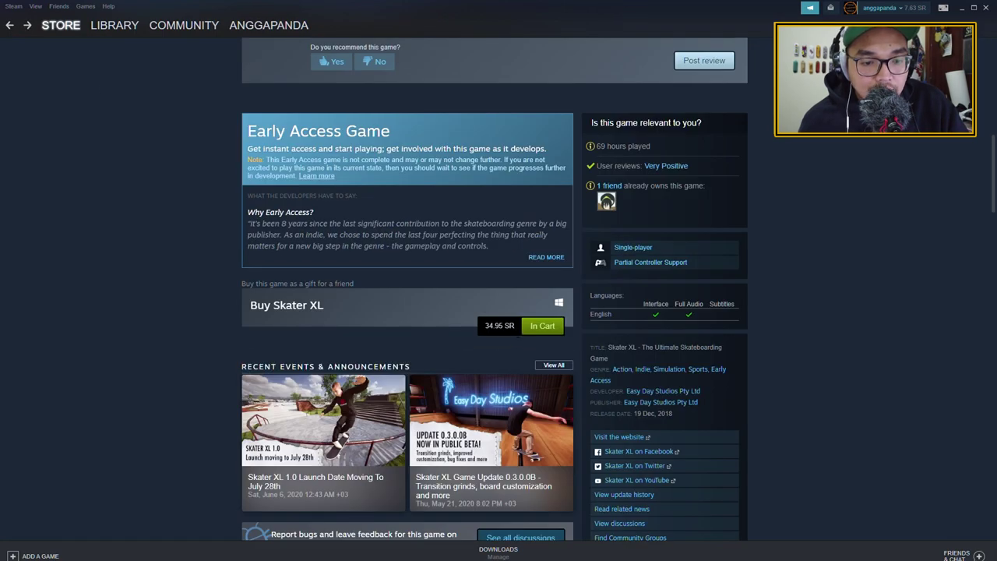
{"action": "key", "text": "alt+Right"}
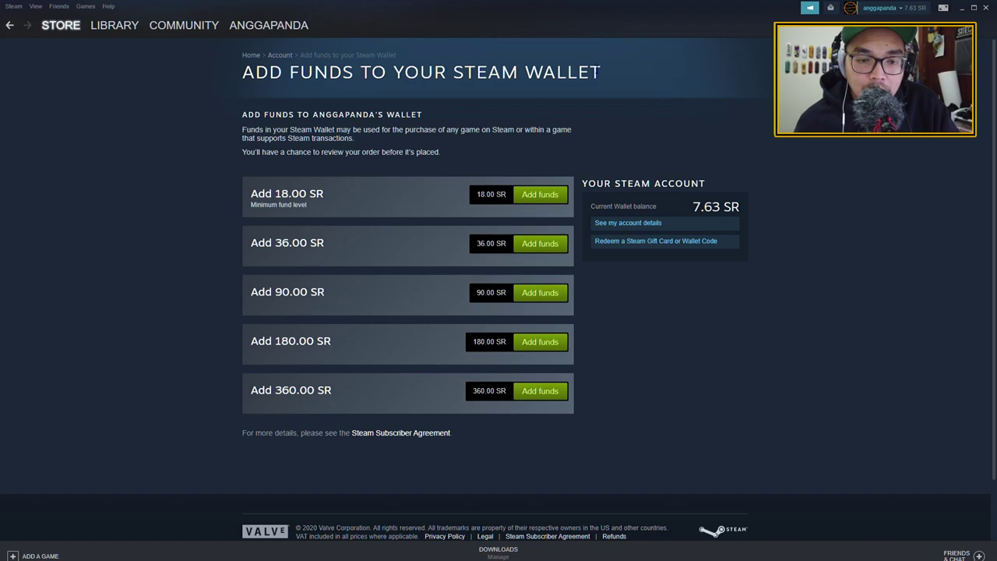
Step: Open the gift card and wallet code redemption page, check its code field, and return to the shopping cart
{"action": "left_click", "coordinate": [645, 246]}
{"action": "left_click", "coordinate": [388, 210]}
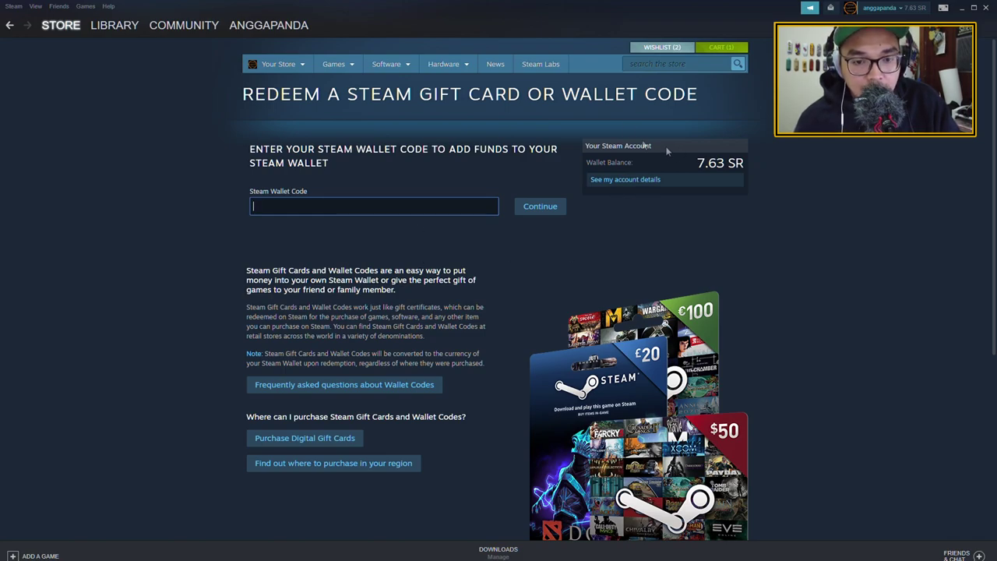
{"action": "left_click", "coordinate": [723, 48]}
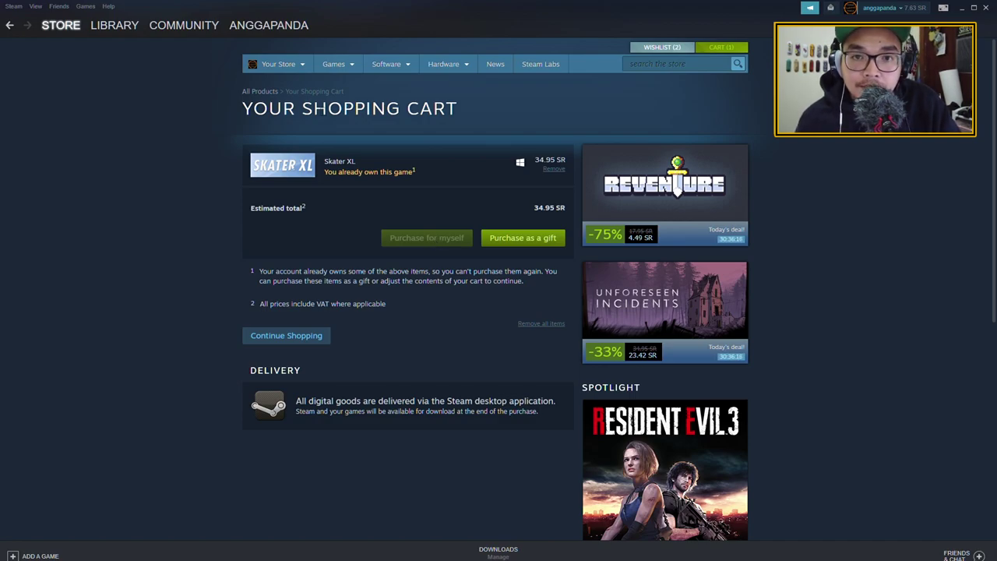
Step: Launch Skater XL [beta] from the favorites in the game library
{"action": "left_click", "coordinate": [107, 38]}
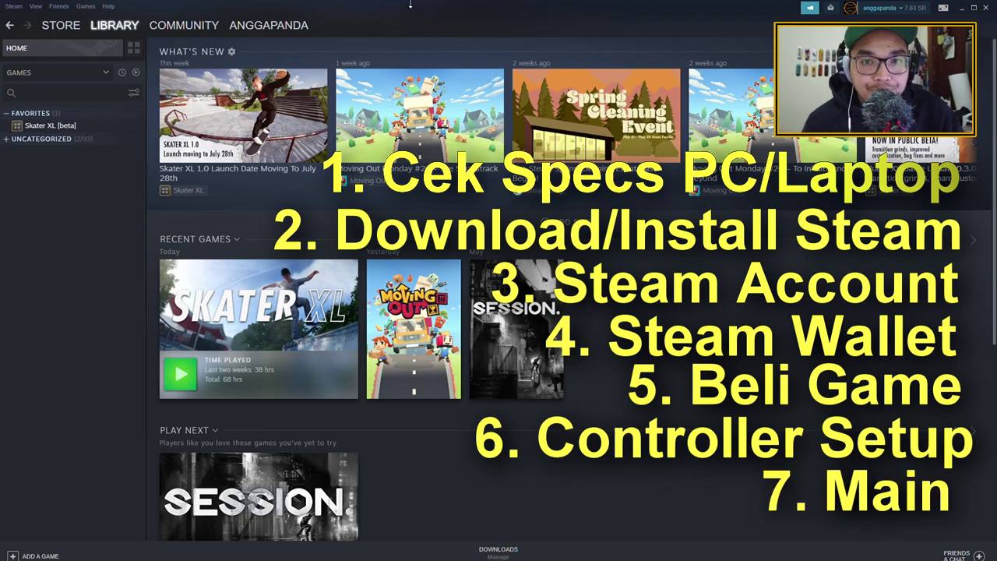
{"action": "right_click", "coordinate": [64, 130]}
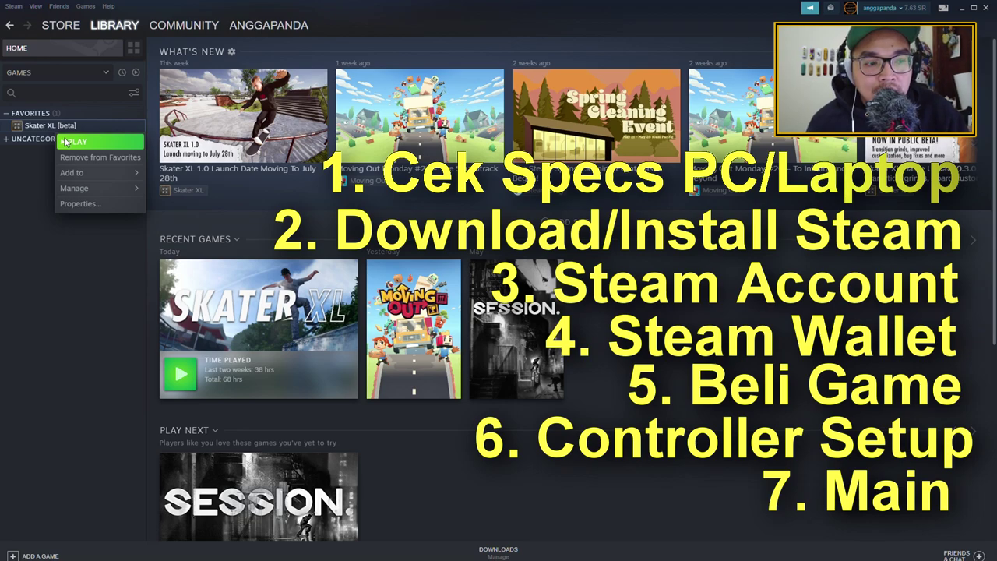
{"action": "left_click", "coordinate": [67, 140]}
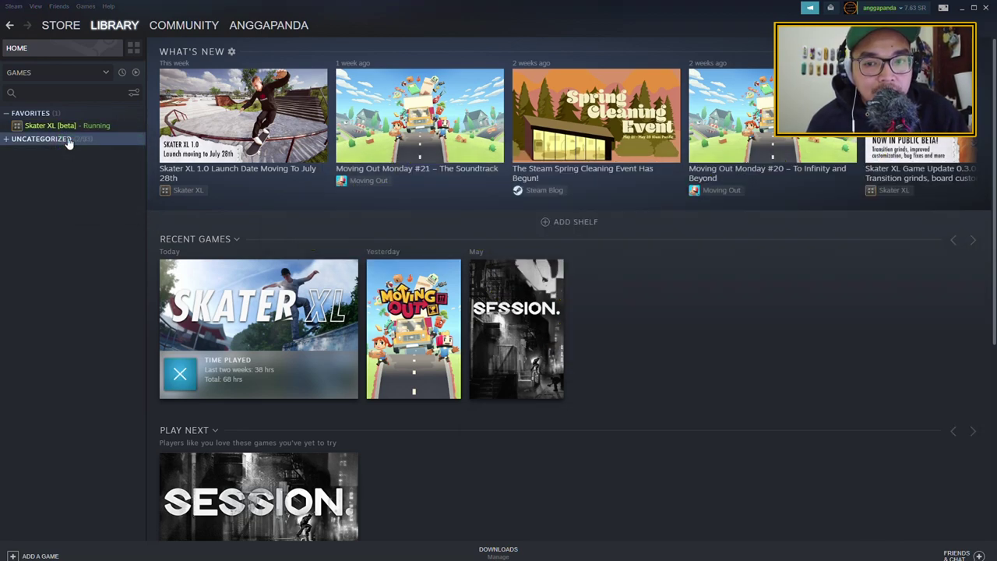